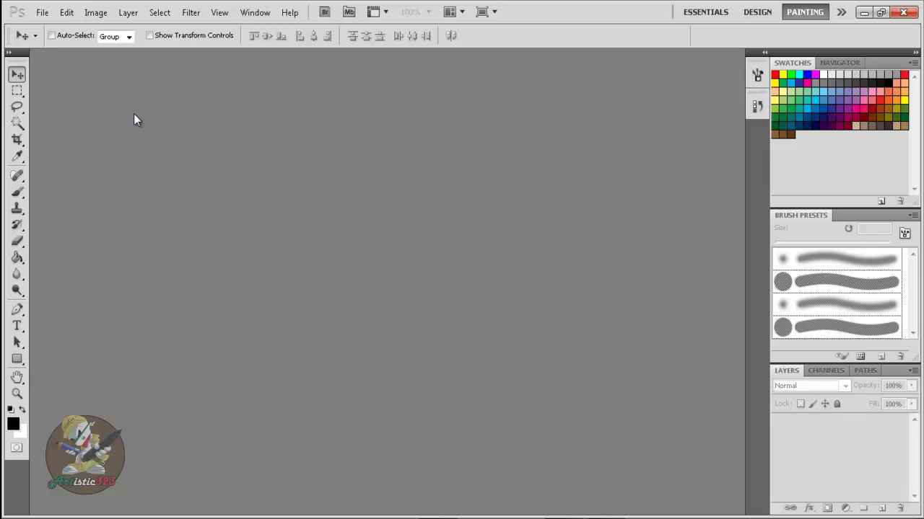
# Step: Open the snake_eyes_and_timber pencil drawing from the comic_pencils folder and fit it to the screen
pyautogui.click(42, 13)
pyautogui.click(56, 41)
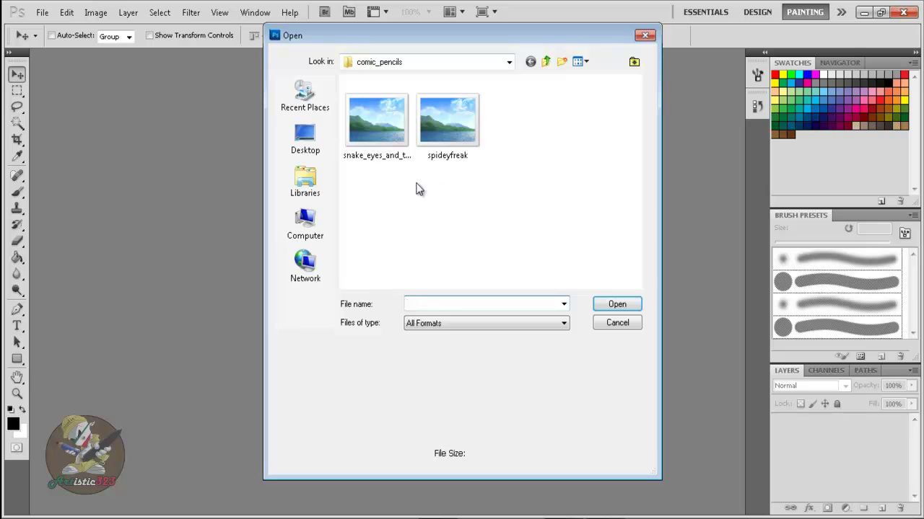
pyautogui.click(385, 139)
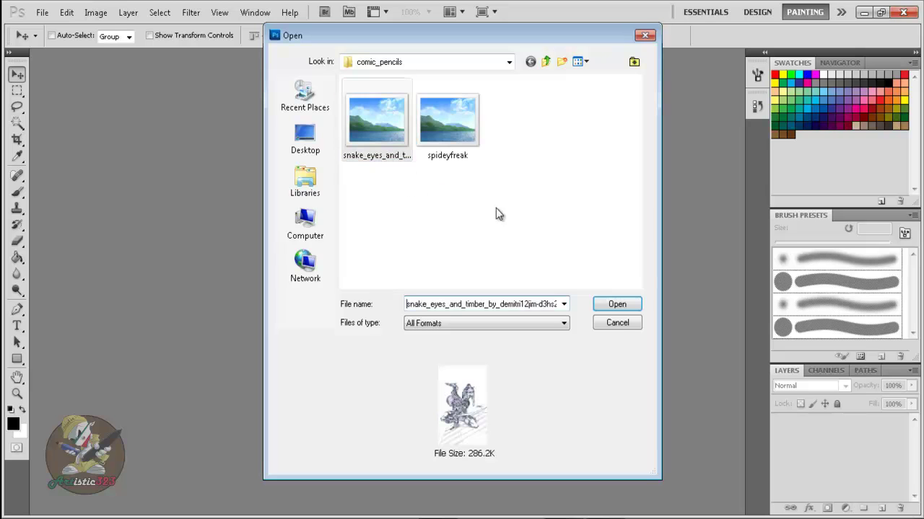
pyautogui.click(599, 306)
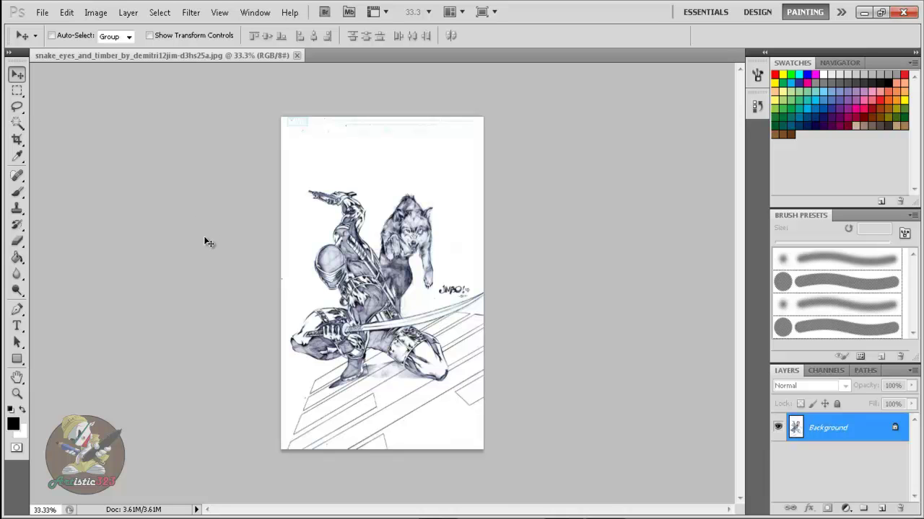
pyautogui.hotkey('ctrl', '0')
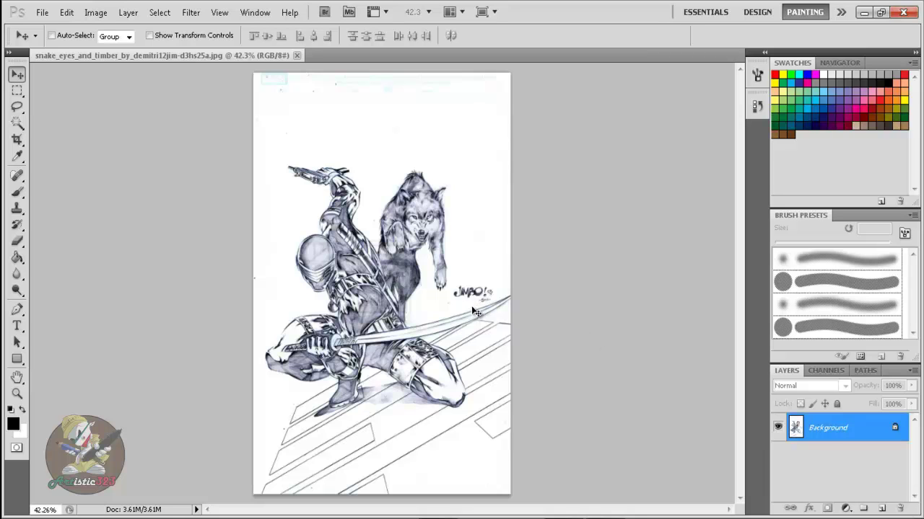
# Step: Display the image's color channels and convert the drawing to Grayscale mode, discarding its color information
pyautogui.click(820, 371)
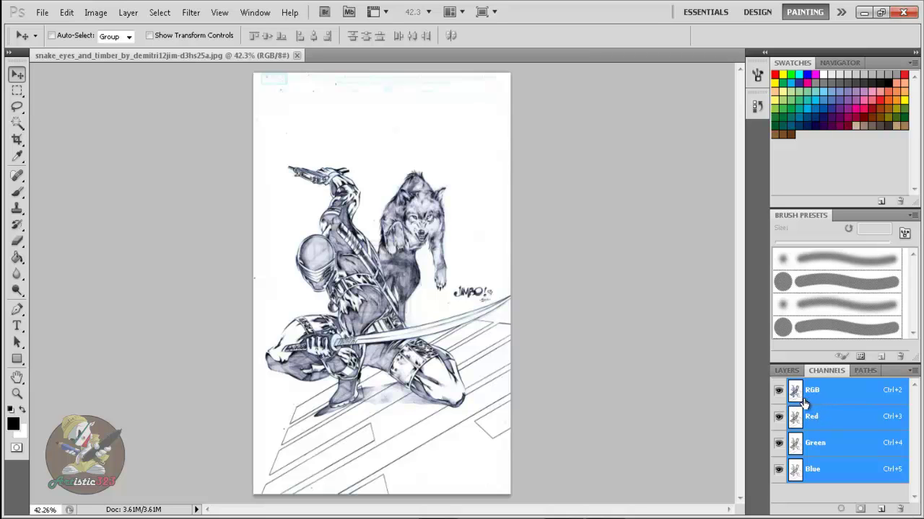
pyautogui.click(93, 13)
pyautogui.moveTo(196, 27)
pyautogui.click(265, 41)
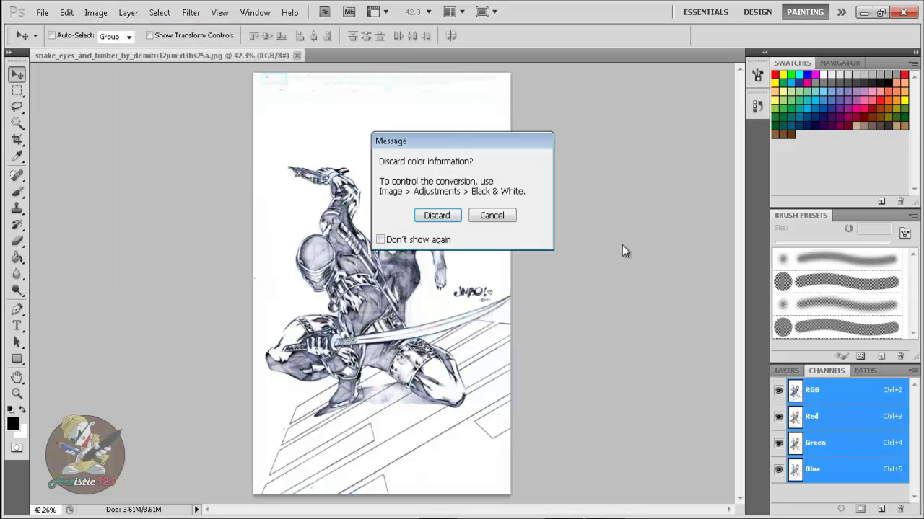
pyautogui.click(427, 211)
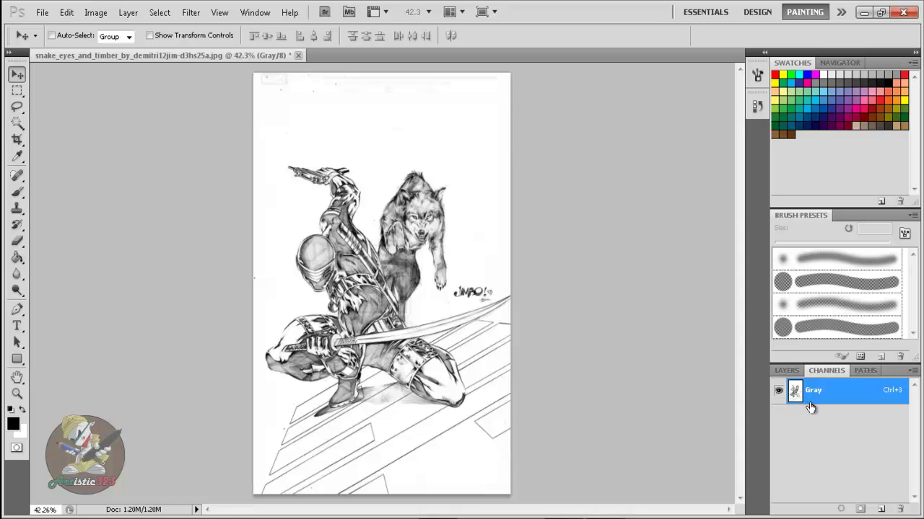
# Step: Convert the grayscale drawing back to RGB Color mode
pyautogui.click(95, 13)
pyautogui.moveTo(102, 28)
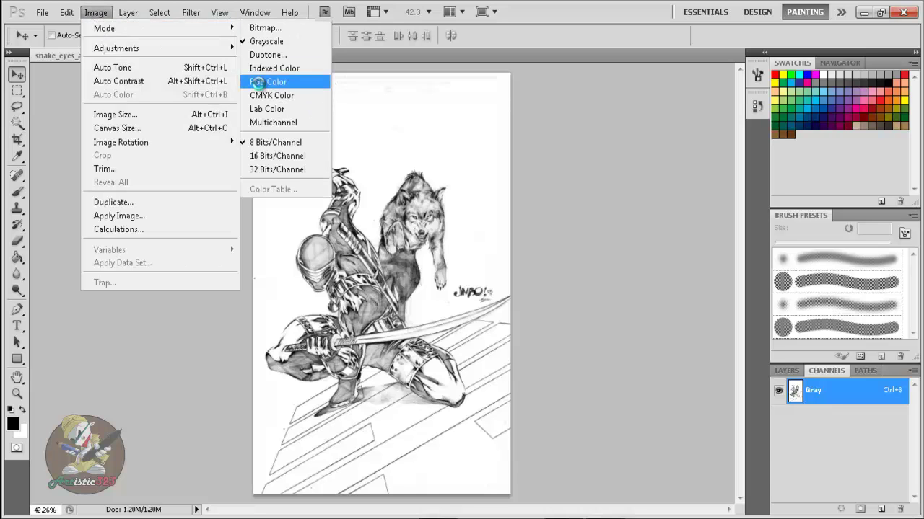
pyautogui.click(266, 84)
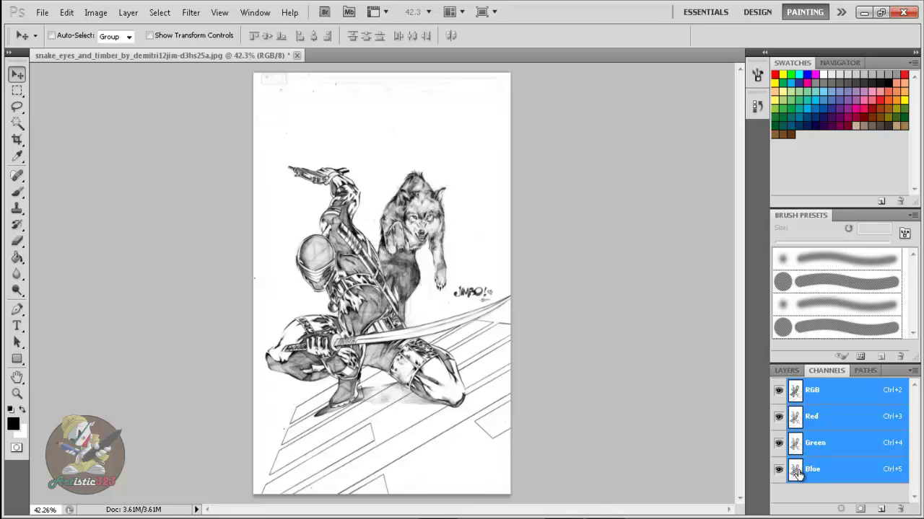
# Step: Duplicate the Blue channel, then reselect the RGB composite channel
pyautogui.moveTo(803, 470); pyautogui.dragTo(881, 509)
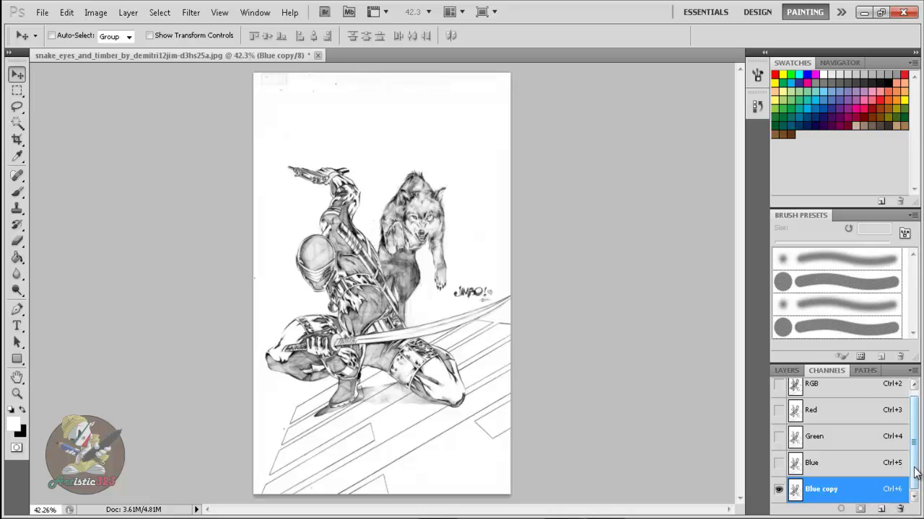
pyautogui.moveTo(915, 465); pyautogui.dragTo(916, 459)
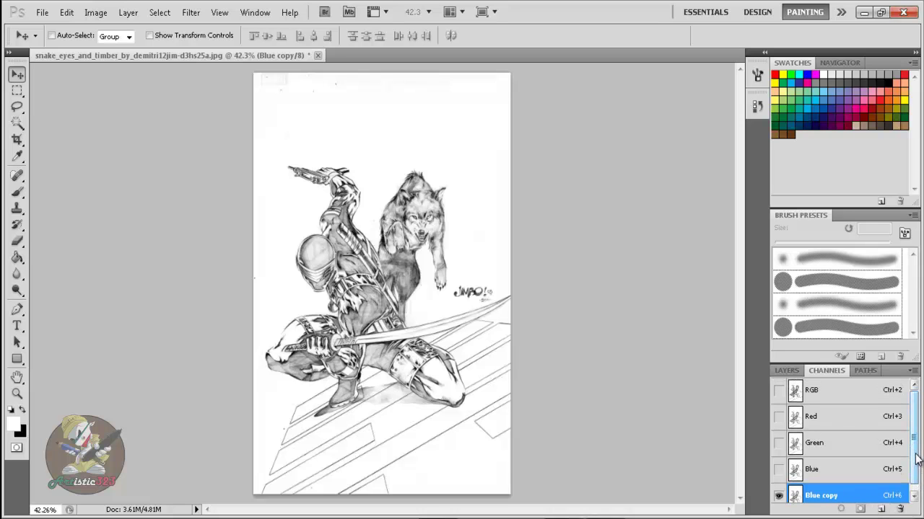
pyautogui.click(798, 394)
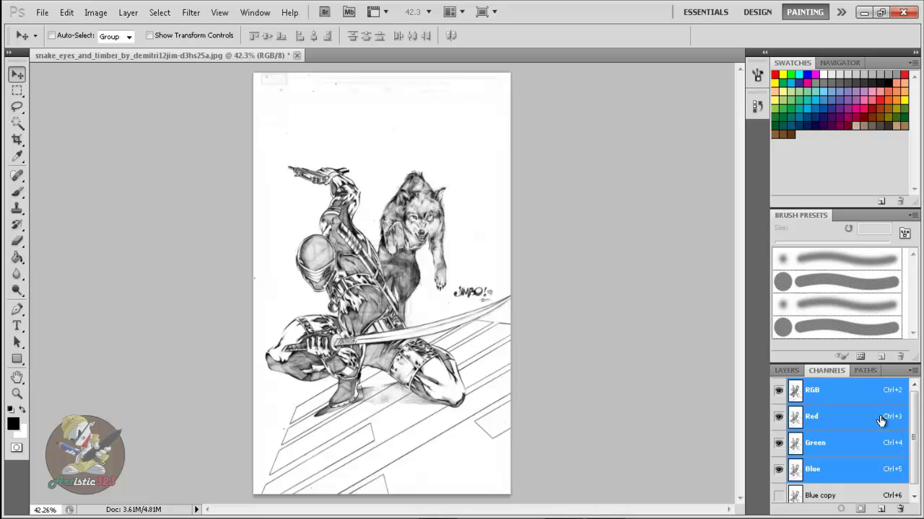
# Step: Fill the RGB composite with White in Normal mode at 100% opacity
pyautogui.hotkey('shift', 'F5')
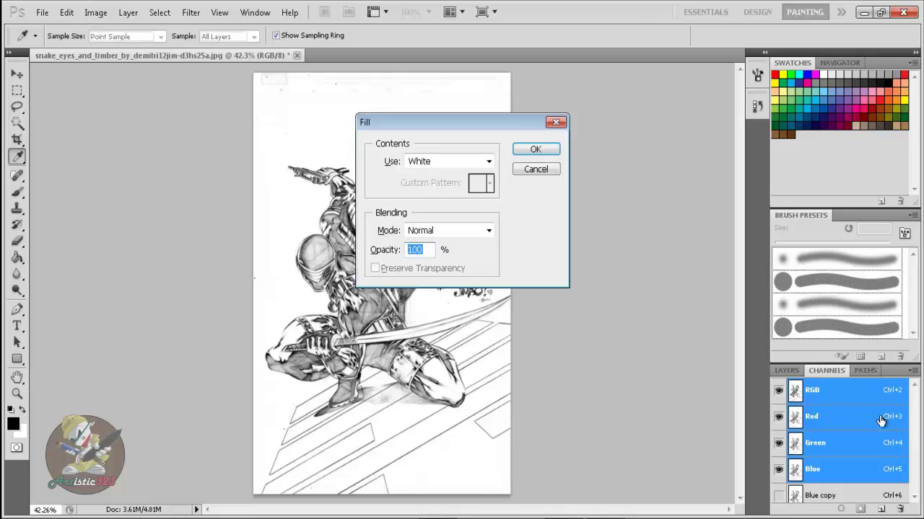
pyautogui.click(537, 170)
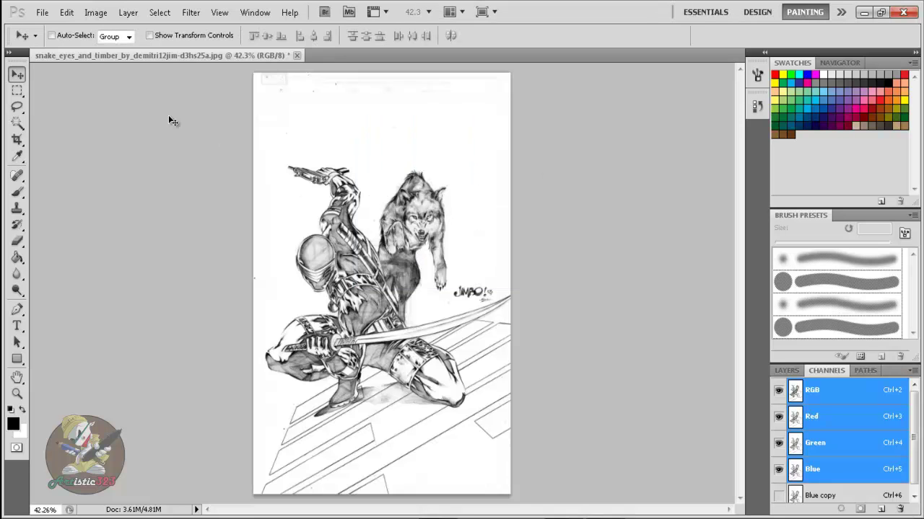
pyautogui.click(67, 13)
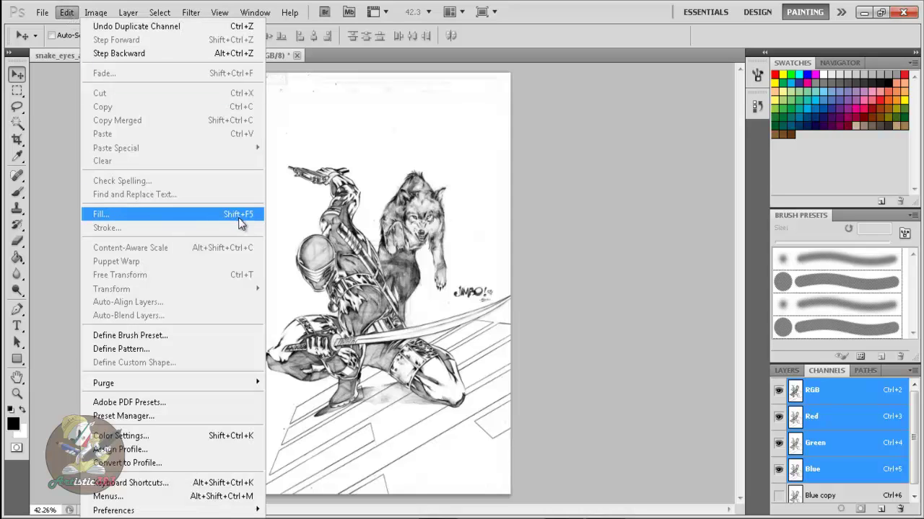
pyautogui.click(108, 217)
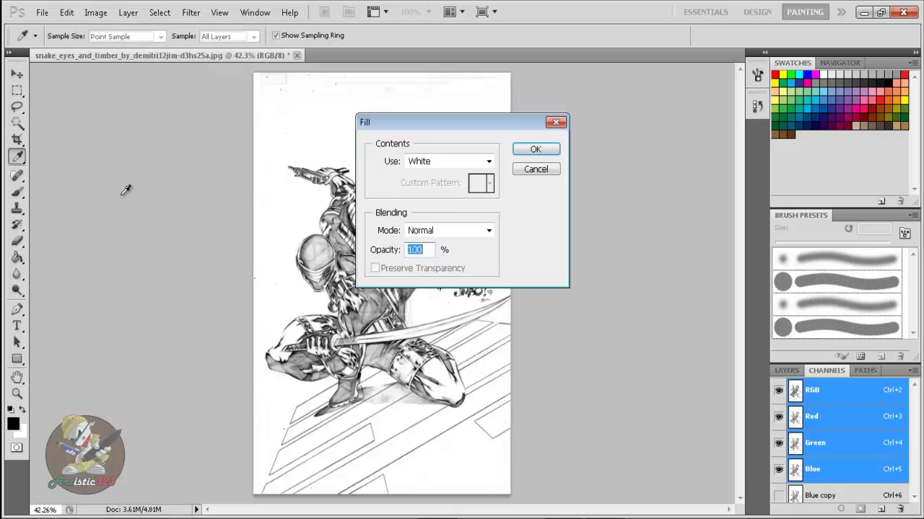
pyautogui.click(487, 162)
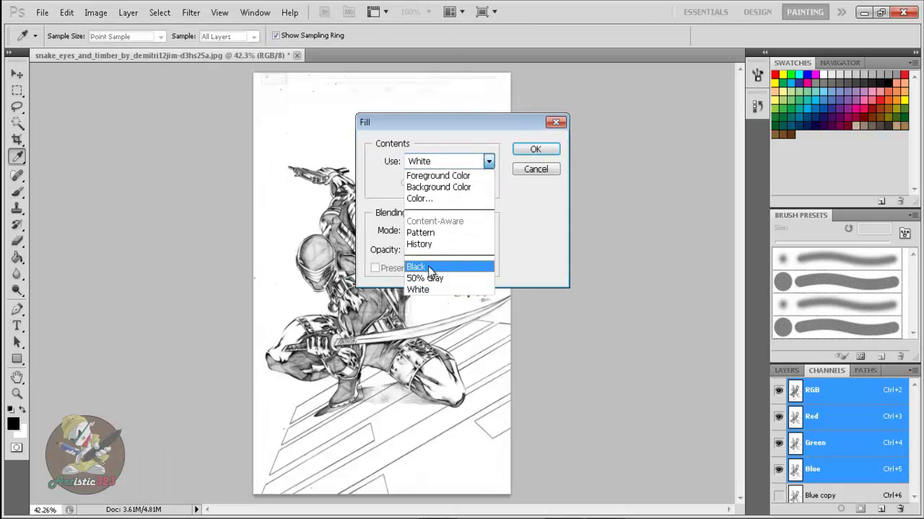
pyautogui.click(422, 288)
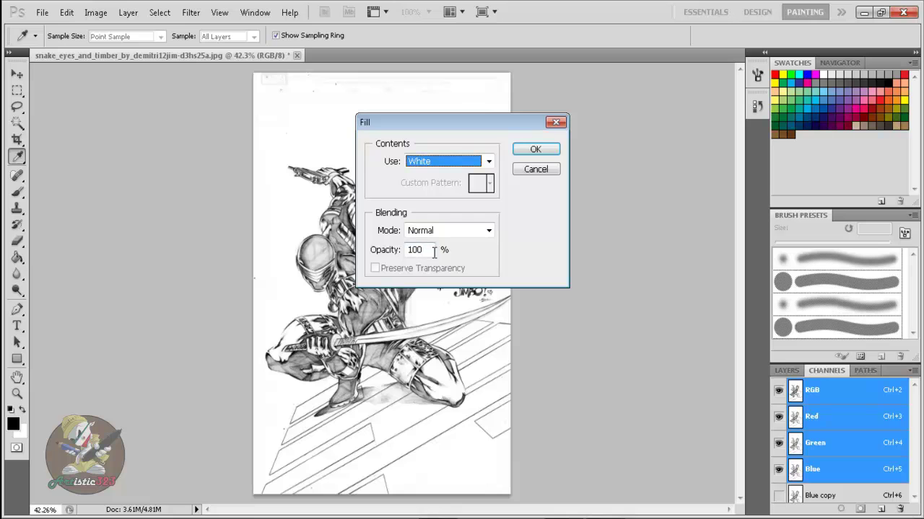
pyautogui.click(540, 151)
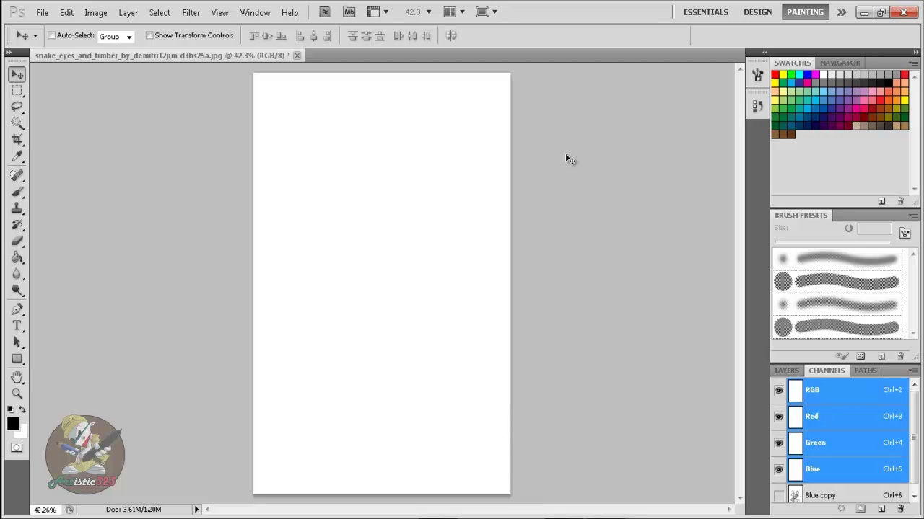
# Step: Load the Blue copy channel as a selection and invert it so that the line art is selected
pyautogui.scroll(-1, 917, 425)
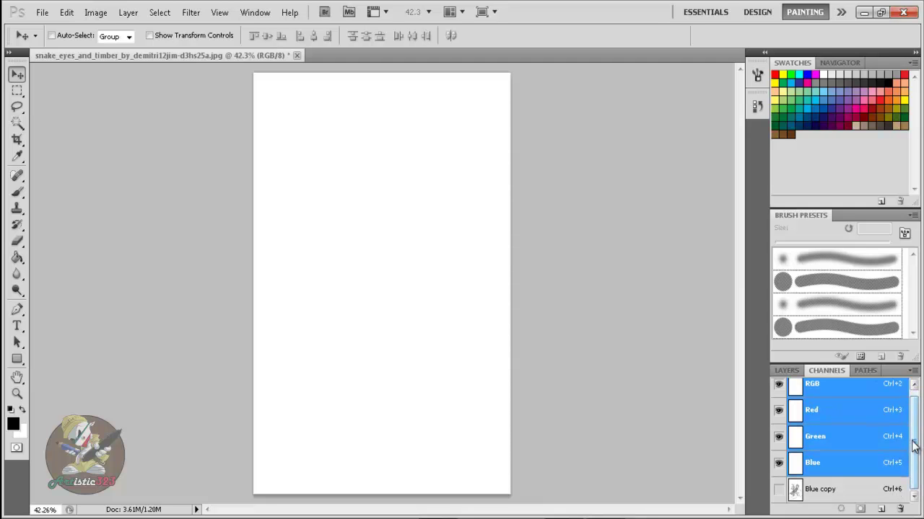
pyautogui.click(806, 491)
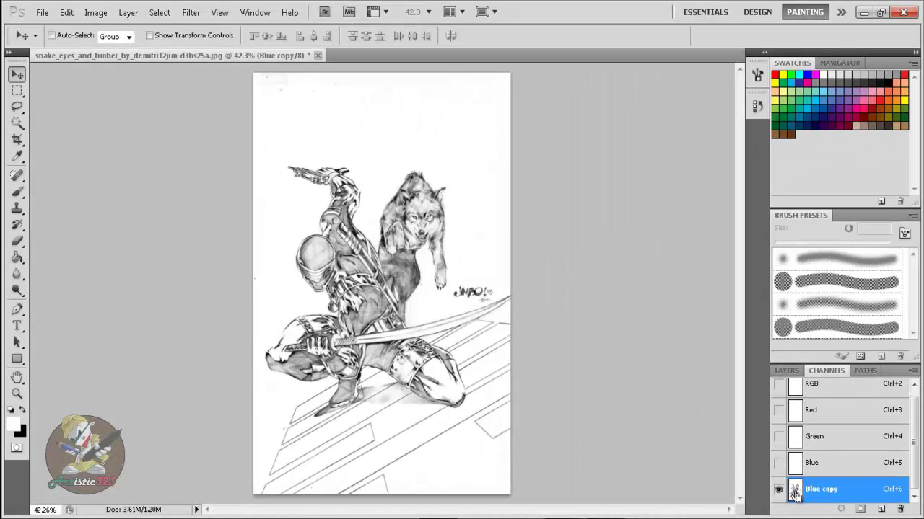
pyautogui.keyDown('ctrl'); pyautogui.click(794, 491); pyautogui.keyUp('ctrl')
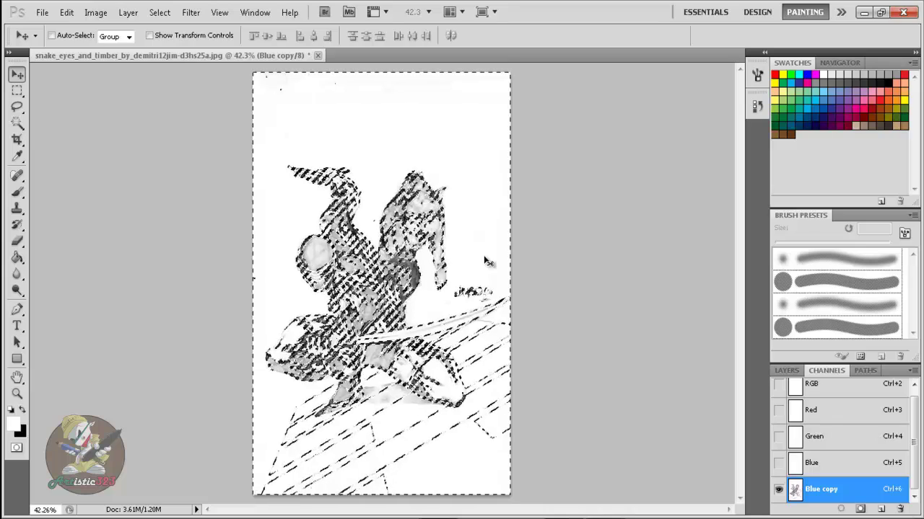
pyautogui.hotkey('ctrl', 'shift', 'i')
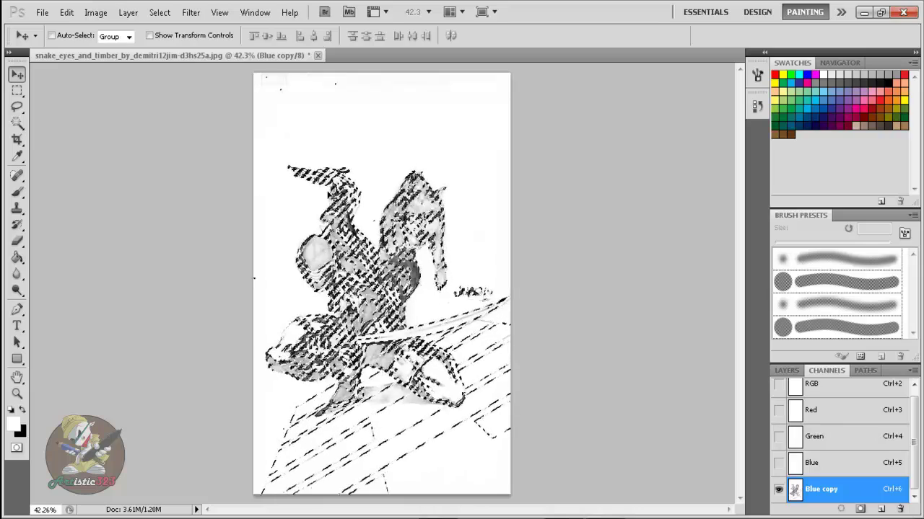
pyautogui.click(67, 12)
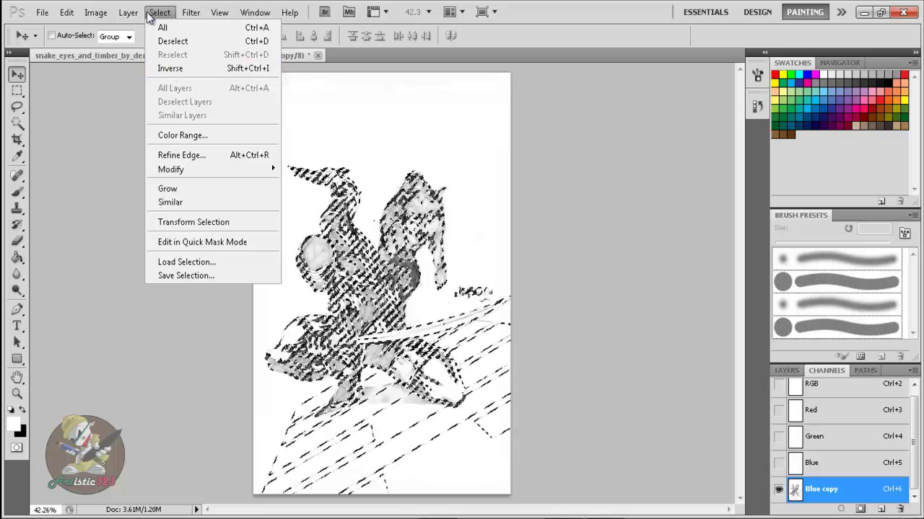
pyautogui.click(71, 116)
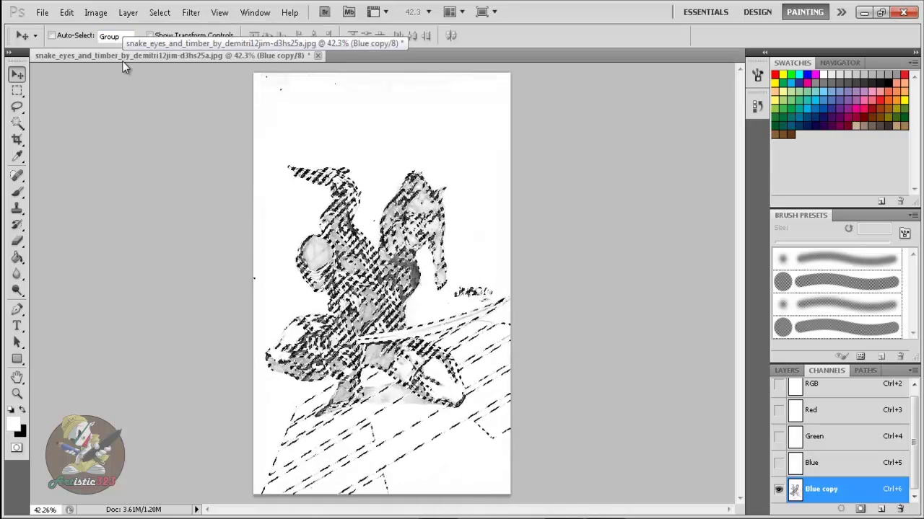
pyautogui.click(67, 12)
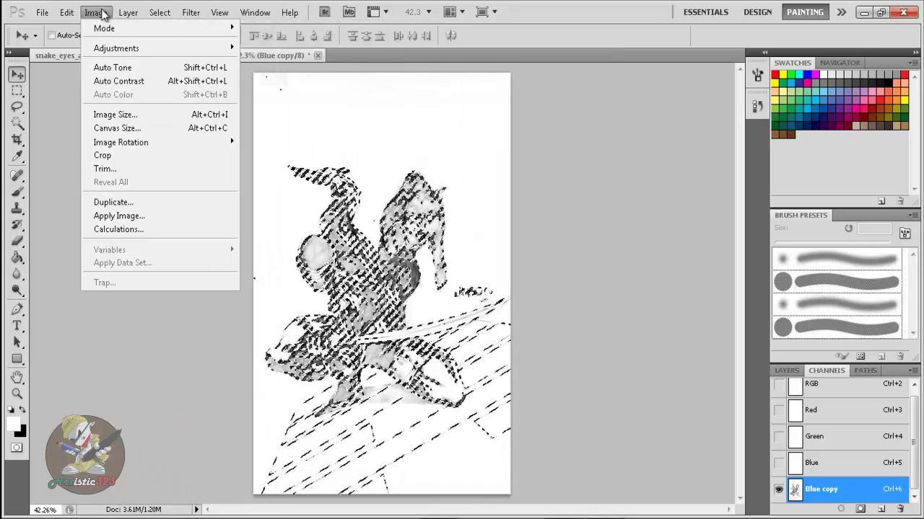
pyautogui.click(560, 41)
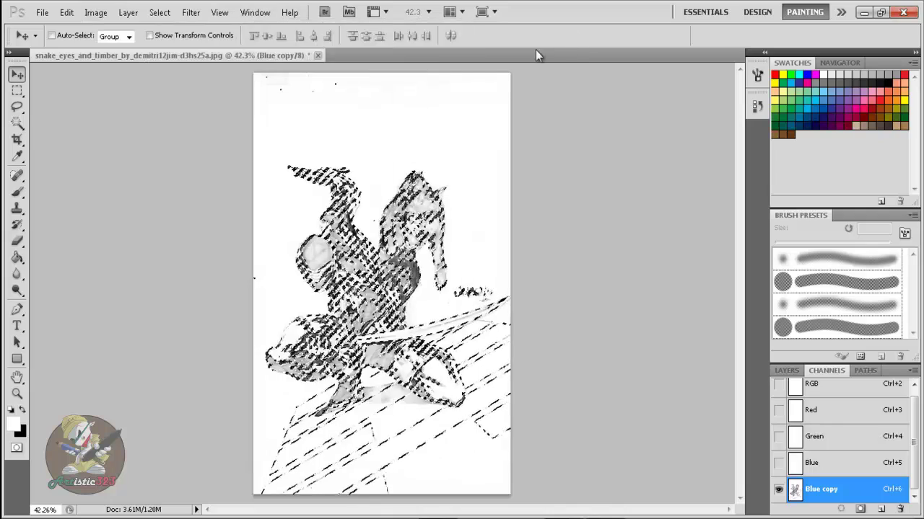
pyautogui.click(18, 176)
pyautogui.click(17, 208)
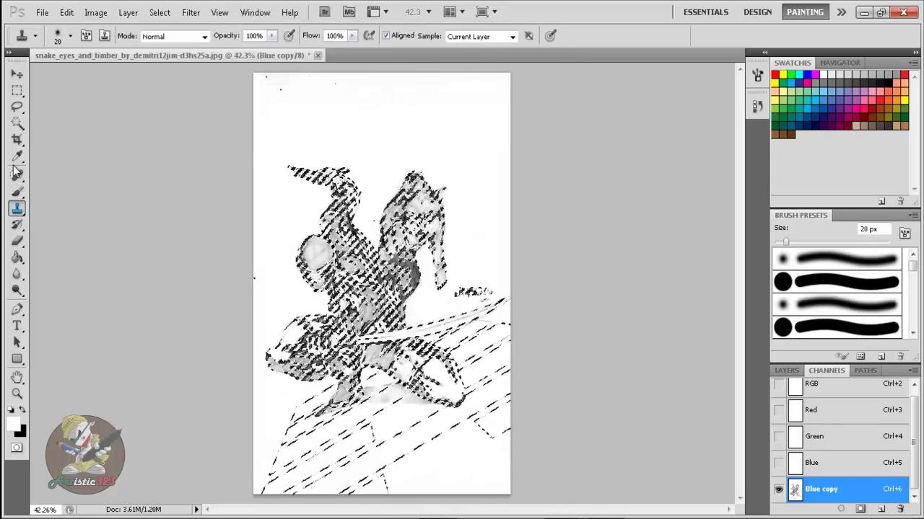
pyautogui.click(17, 73)
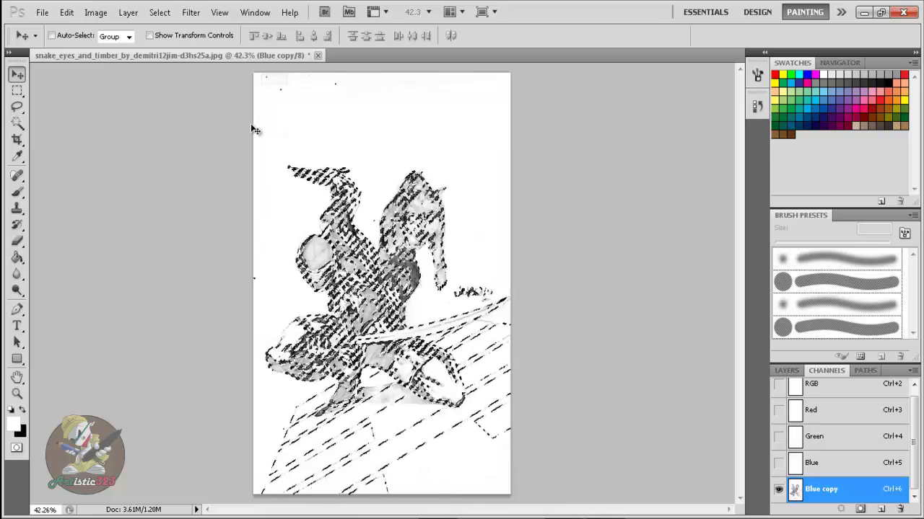
# Step: Add a new layer above Background and fill the line art selection with bright blue using the Paint Bucket
pyautogui.click(786, 372)
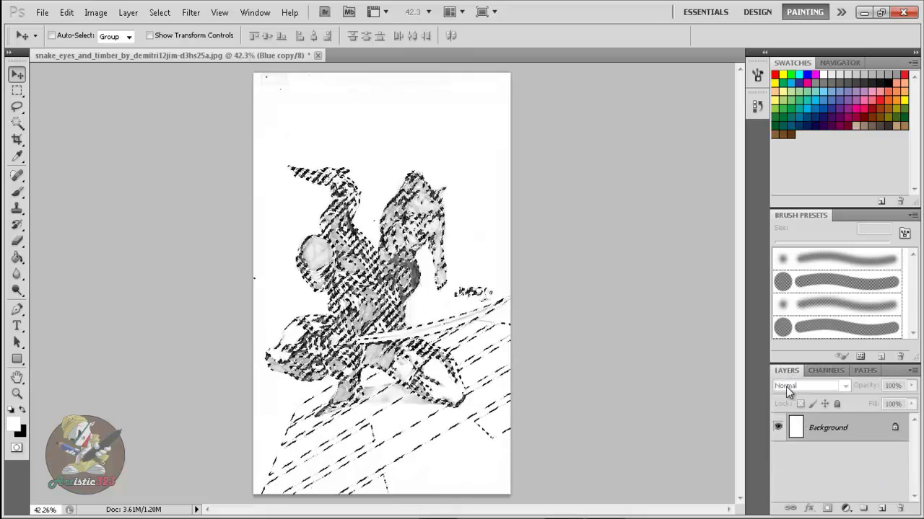
pyautogui.click(882, 511)
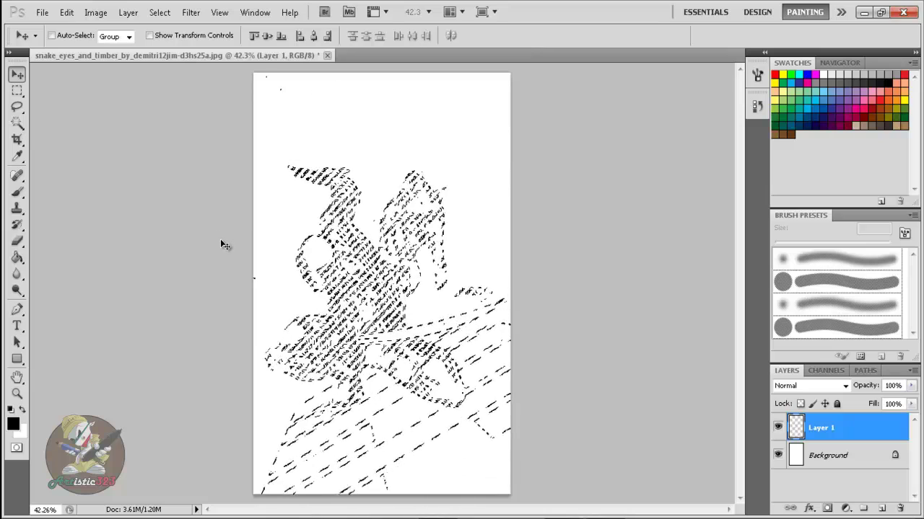
pyautogui.press('g')
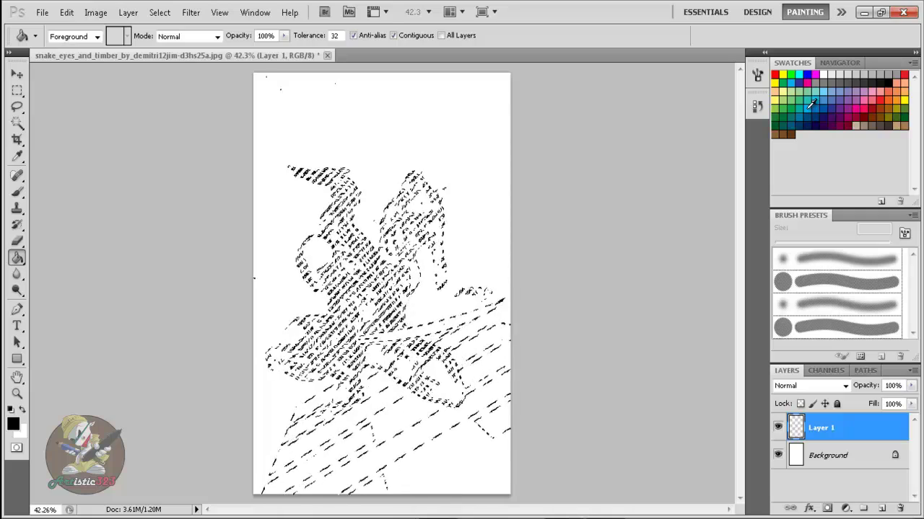
pyautogui.click(809, 108)
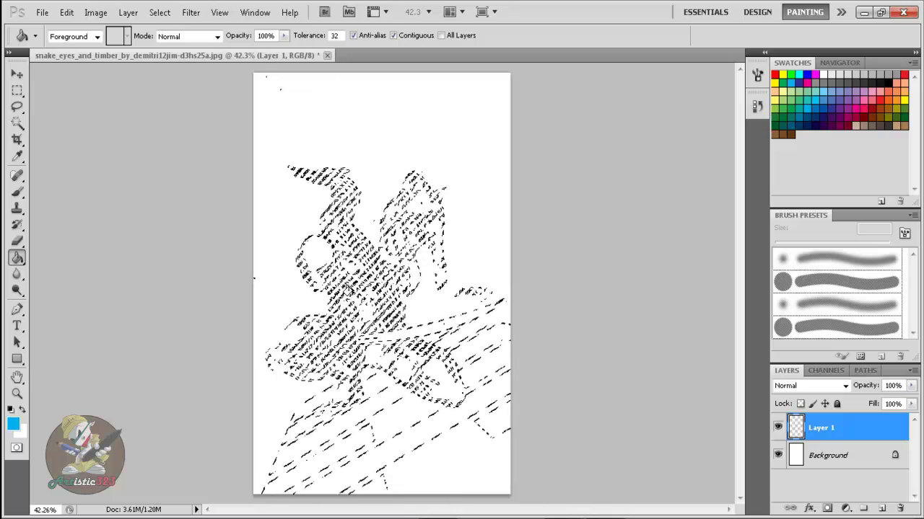
pyautogui.click(449, 255)
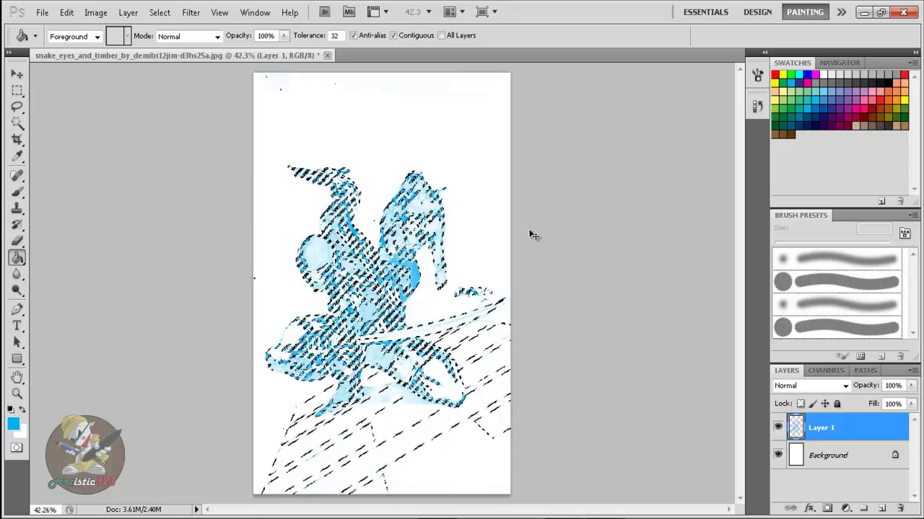
# Step: Deselect the line art selection and switch to the Move tool
pyautogui.click(66, 13)
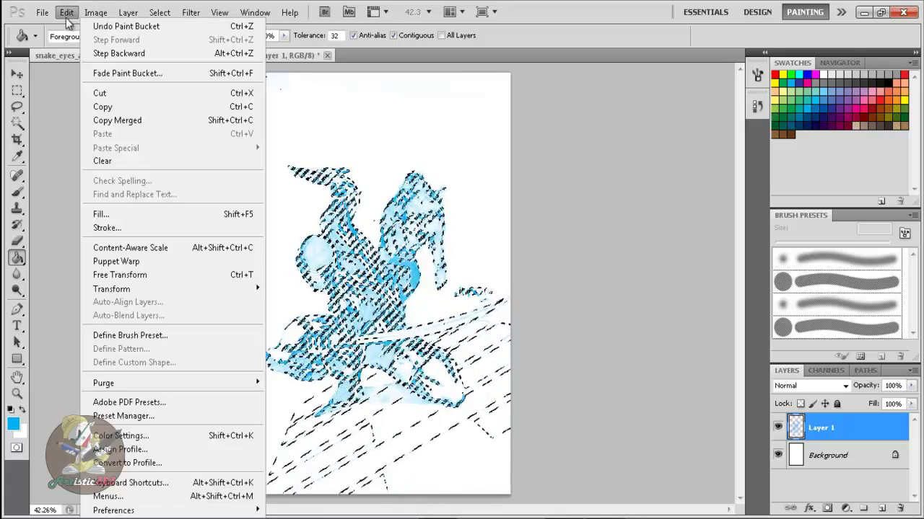
pyautogui.moveTo(159, 13)
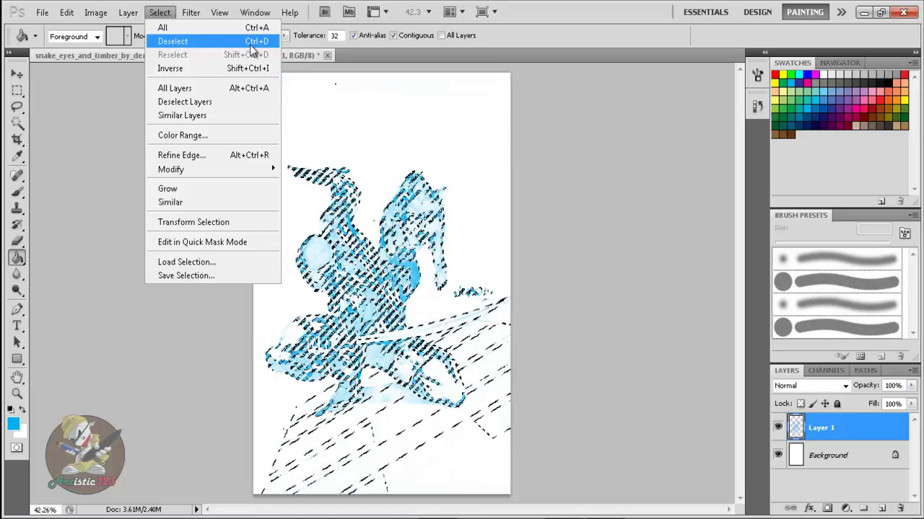
pyautogui.click(217, 44)
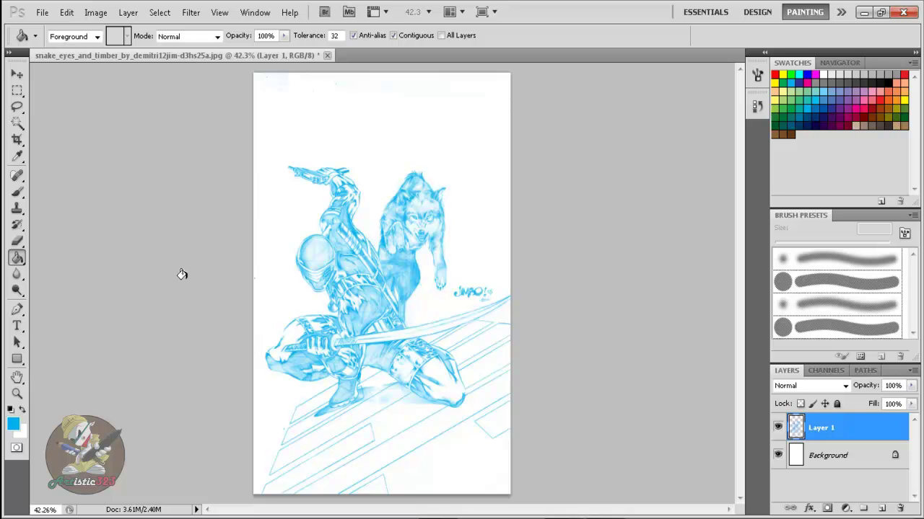
pyautogui.press('v')
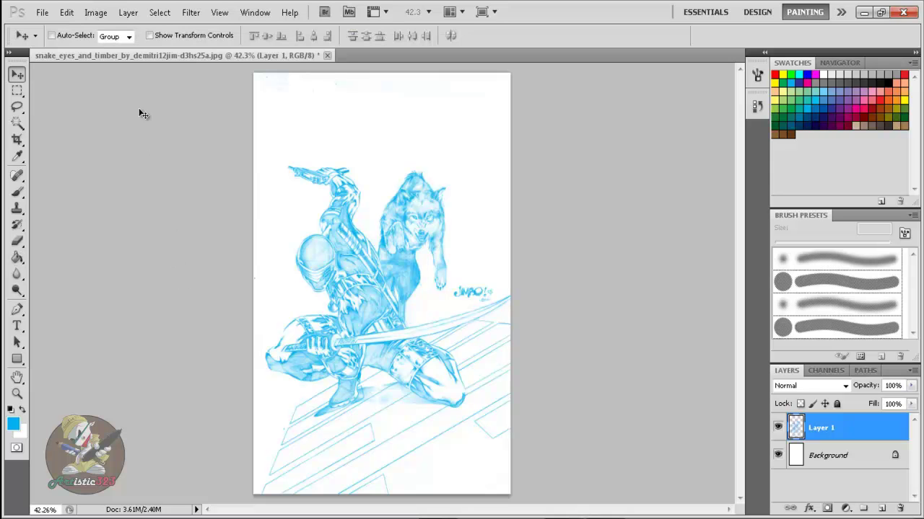
pyautogui.click(43, 12)
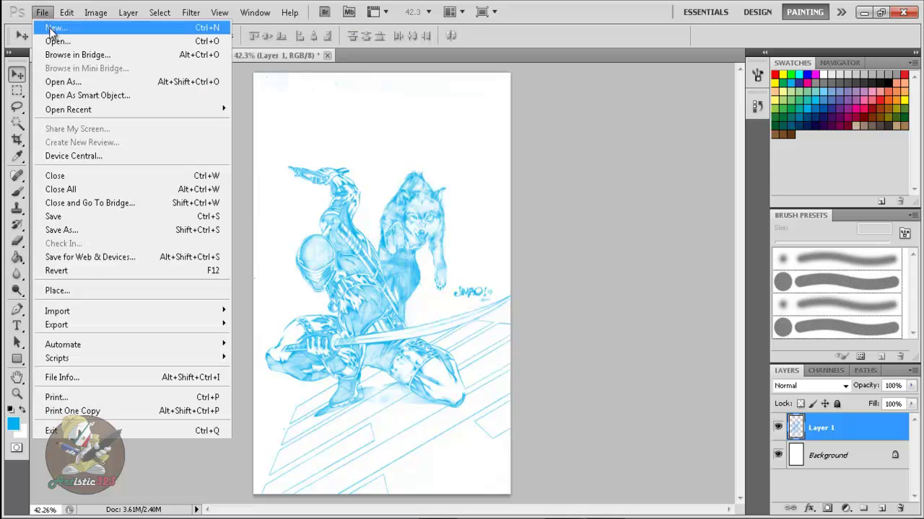
pyautogui.click(66, 230)
pyautogui.click(534, 306)
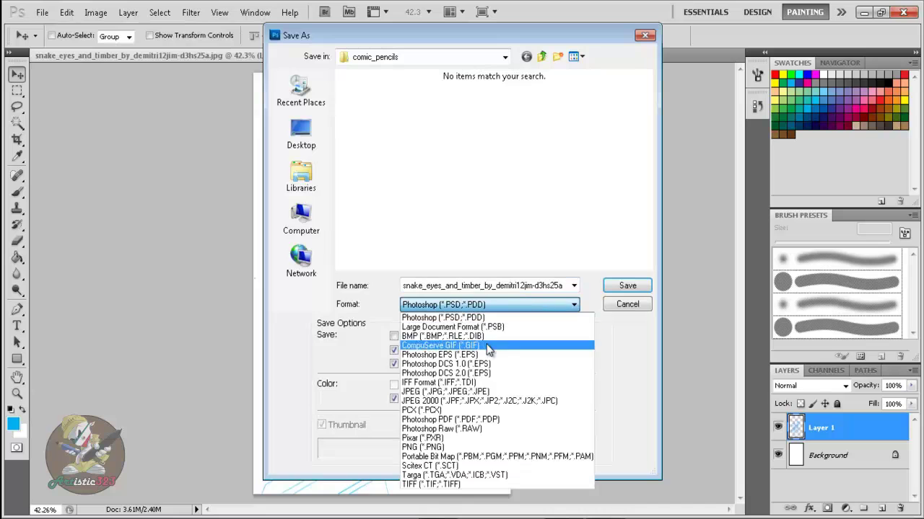
pyautogui.click(455, 392)
pyautogui.click(455, 392)
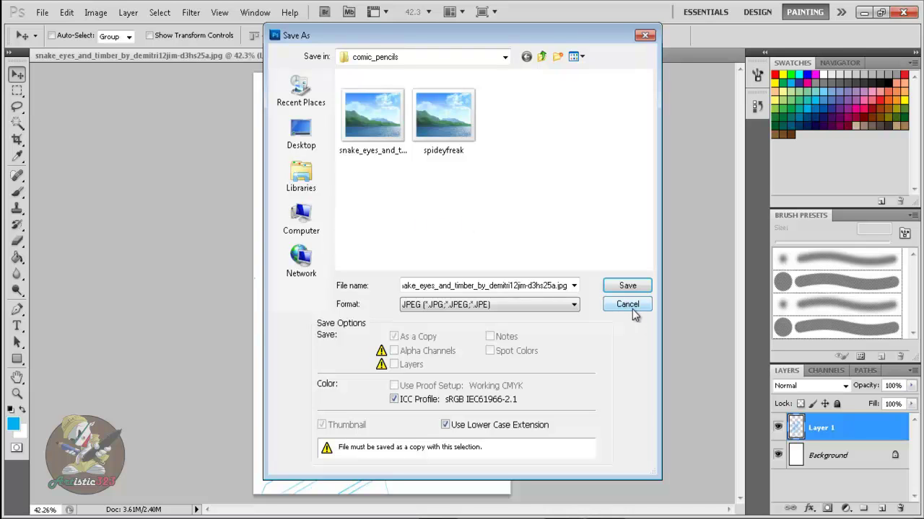
pyautogui.click(634, 308)
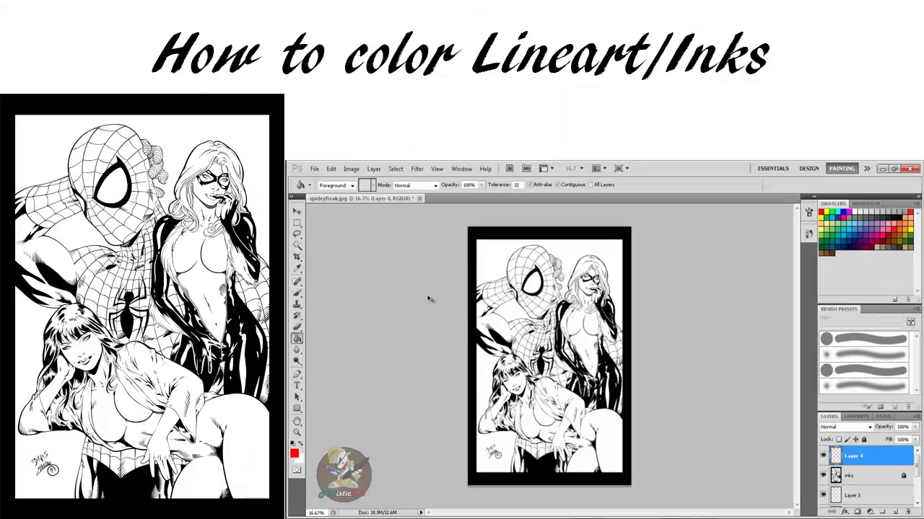
# Step: Paint a small red patch on Spider-Man's forehead on Layer 4 with a 35 px Brush at 100% opacity
pyautogui.hotkey('ctrl', '+')
pyautogui.hotkey('ctrl', '+')
pyautogui.moveTo(799, 368); pyautogui.dragTo(798, 300)
pyautogui.press('b')
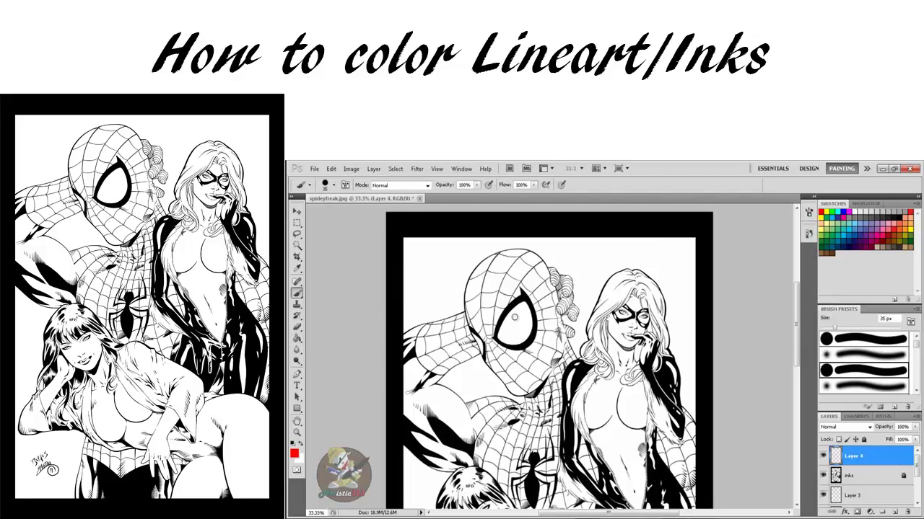
pyautogui.moveTo(494, 286)
pyautogui.mouseDown()
pyautogui.moveTo(505, 278)
pyautogui.moveTo(499, 297)
pyautogui.mouseUp()
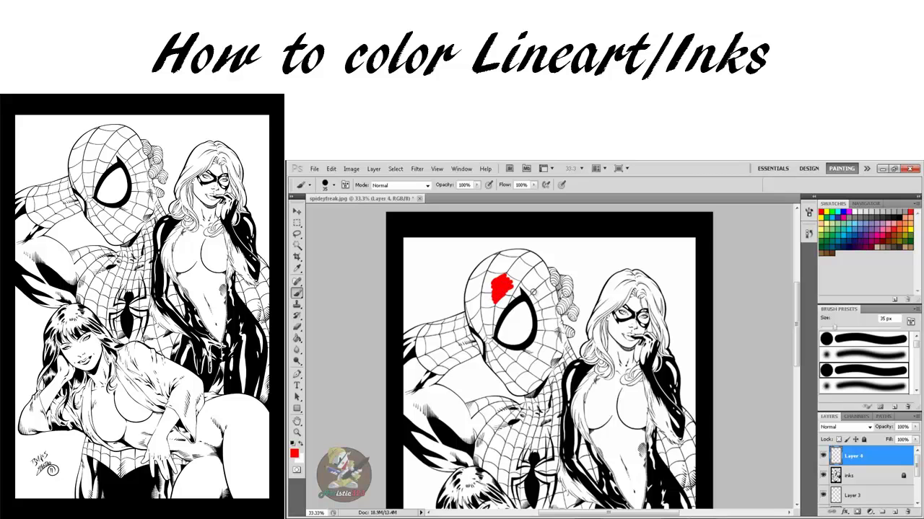